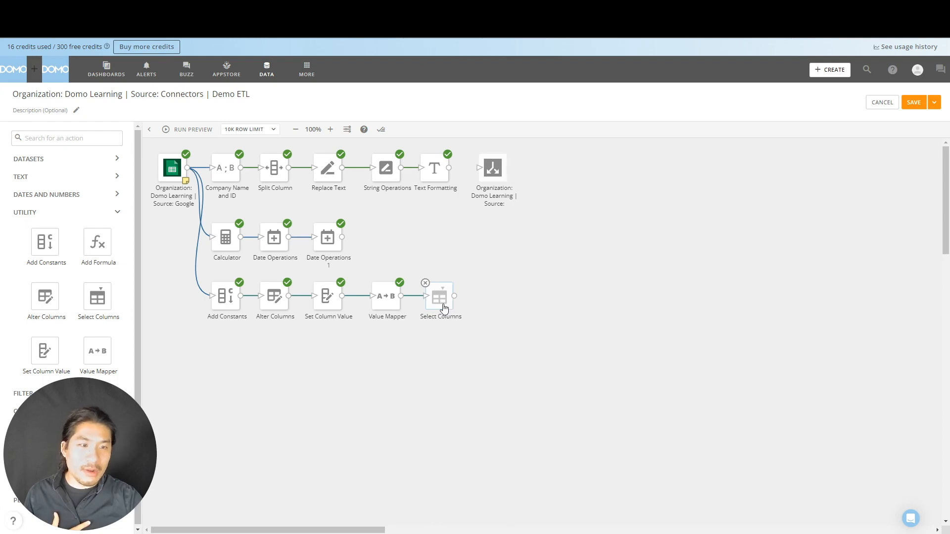
Try adding all columns in the Select Columns action at the end of the Value Mapper branch and clear the selection again
{"action": "left_click", "coordinate": [444, 308]}
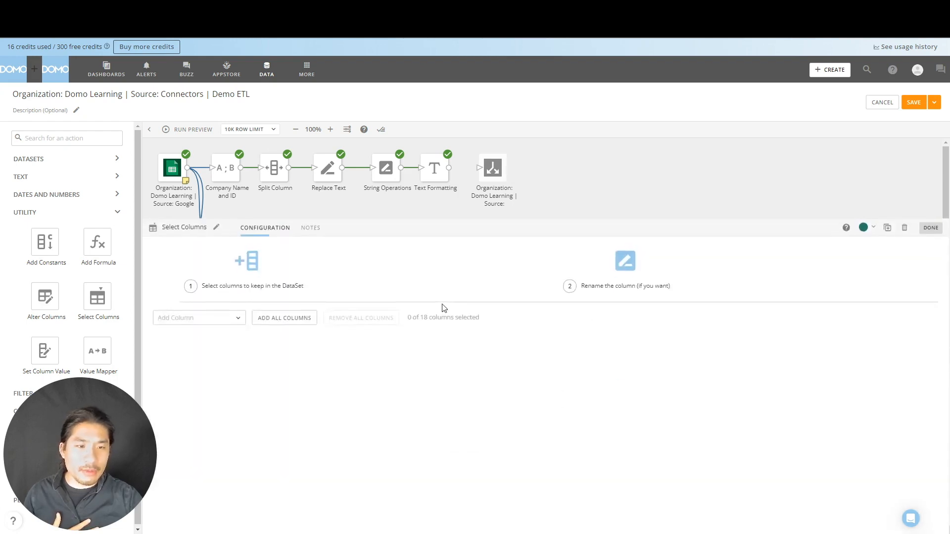
{"action": "left_click", "coordinate": [290, 327]}
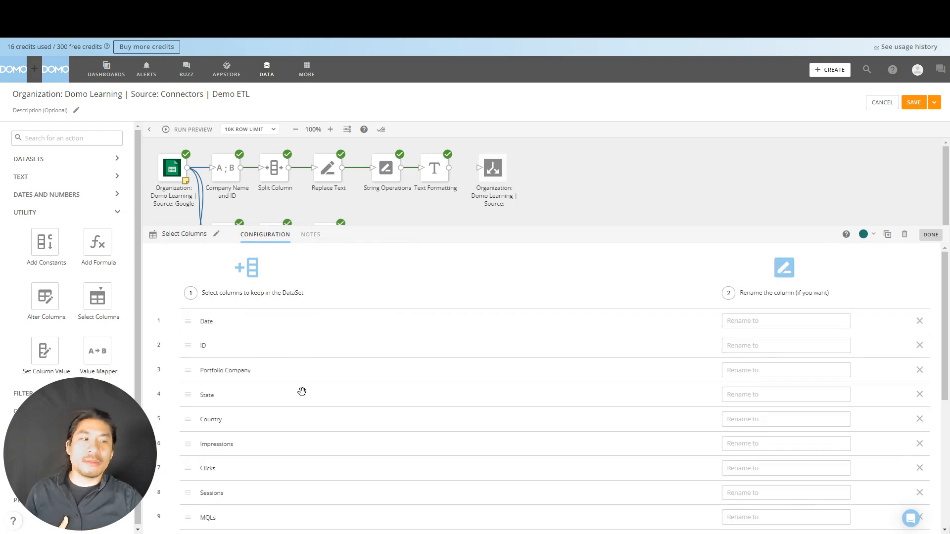
{"action": "scroll", "coordinate": [302, 394], "scroll_direction": "down", "scroll_amount": 2}
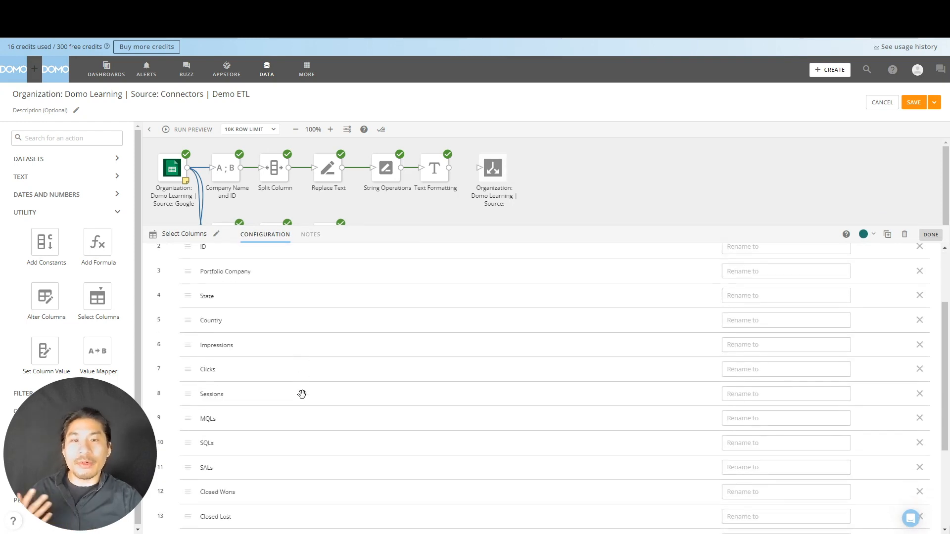
{"action": "scroll", "coordinate": [302, 393], "scroll_direction": "down", "scroll_amount": 3}
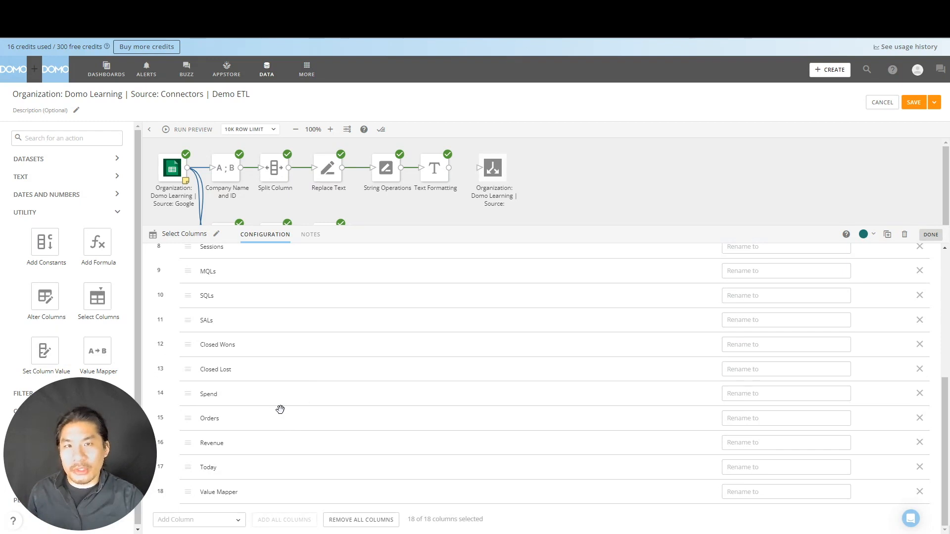
{"action": "scroll", "coordinate": [280, 409], "scroll_direction": "up", "scroll_amount": 5}
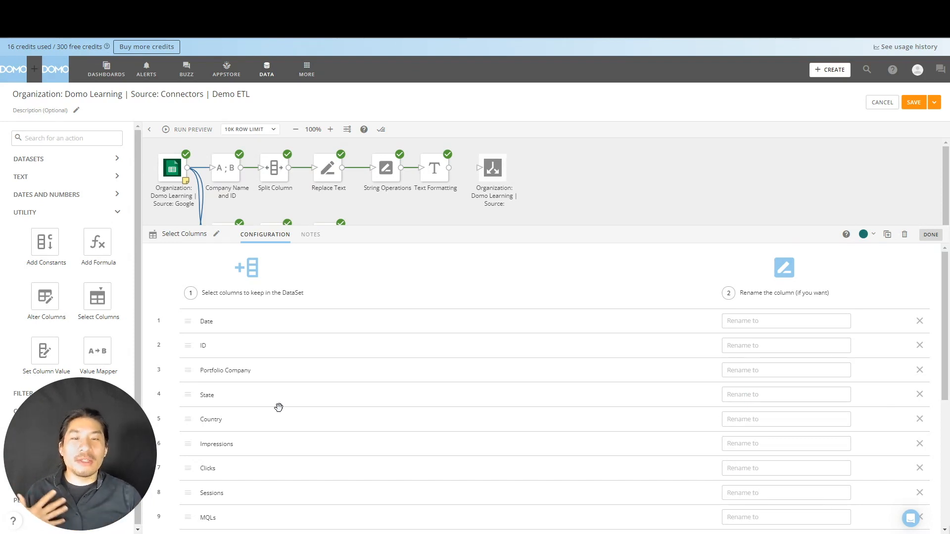
{"action": "scroll", "coordinate": [318, 398], "scroll_direction": "down", "scroll_amount": 5}
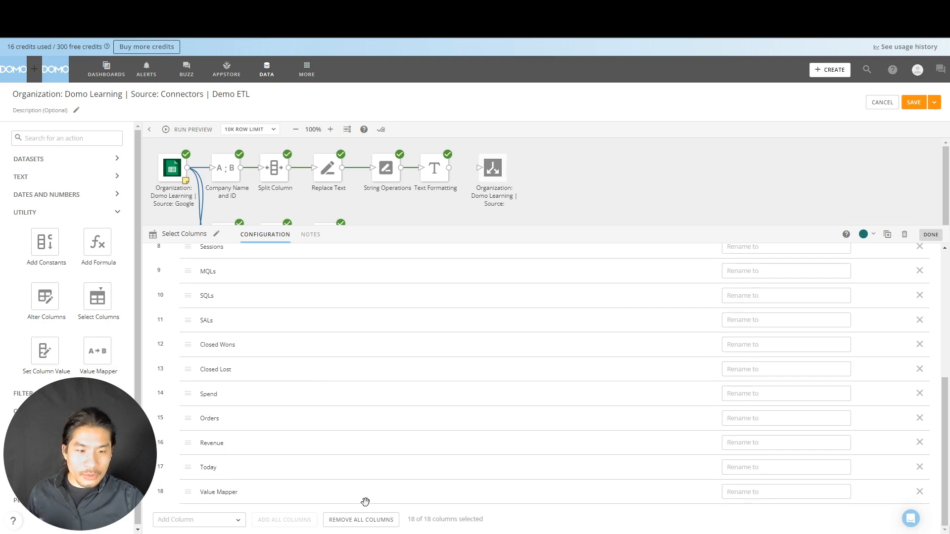
{"action": "left_click", "coordinate": [361, 520]}
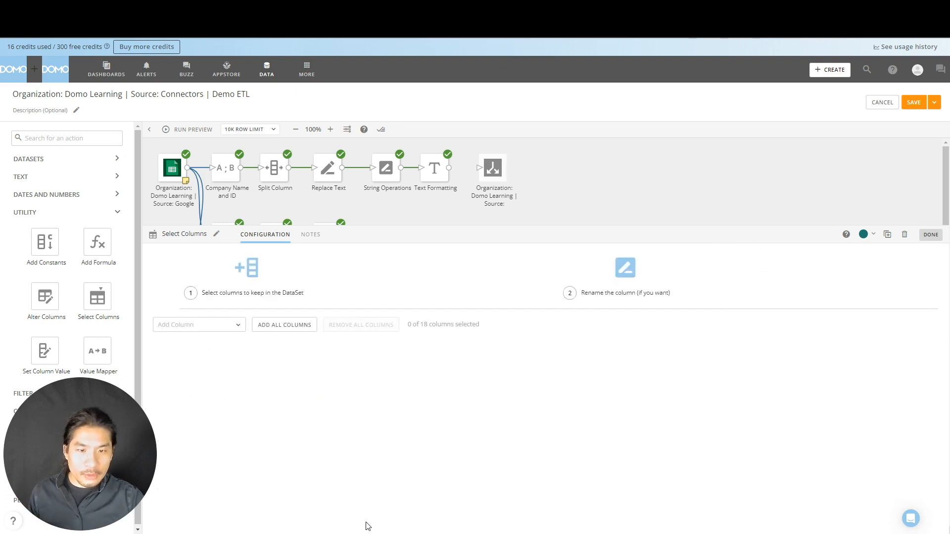
Add the Date, ID, Country, Impressions and Clicks columns individually to the columns to keep
{"action": "left_click", "coordinate": [229, 325]}
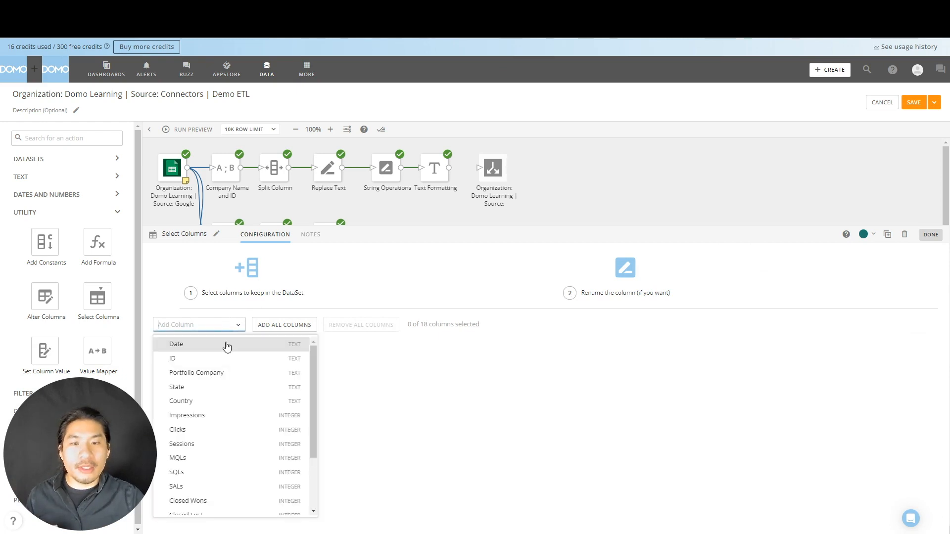
{"action": "left_click", "coordinate": [225, 345]}
{"action": "left_click", "coordinate": [224, 346]}
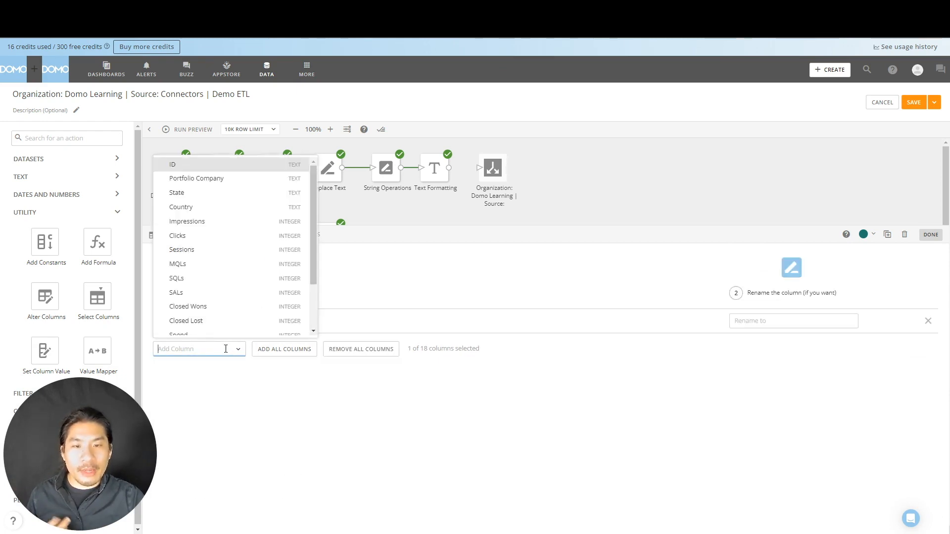
{"action": "left_click", "coordinate": [238, 167]}
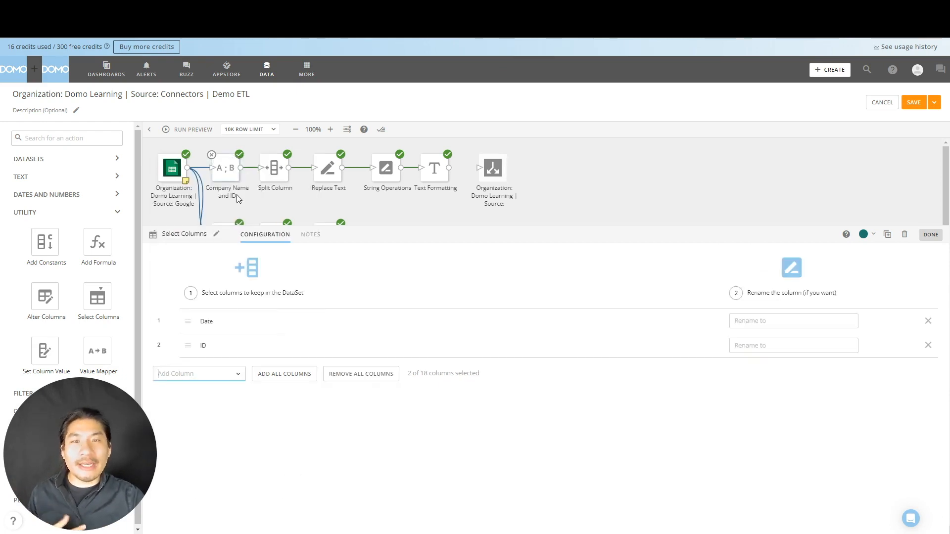
{"action": "left_click", "coordinate": [208, 373]}
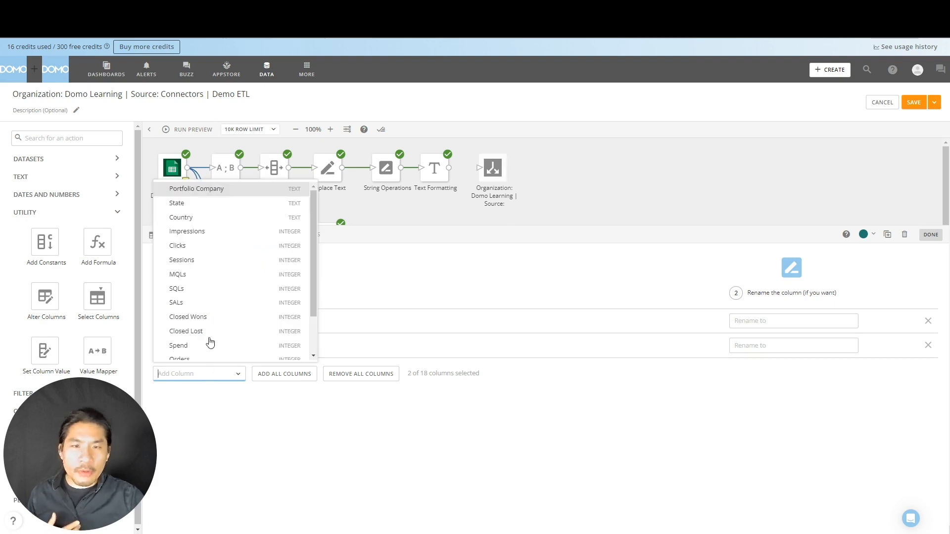
{"action": "left_click", "coordinate": [221, 223]}
{"action": "left_click", "coordinate": [197, 401]}
{"action": "left_click", "coordinate": [222, 242]}
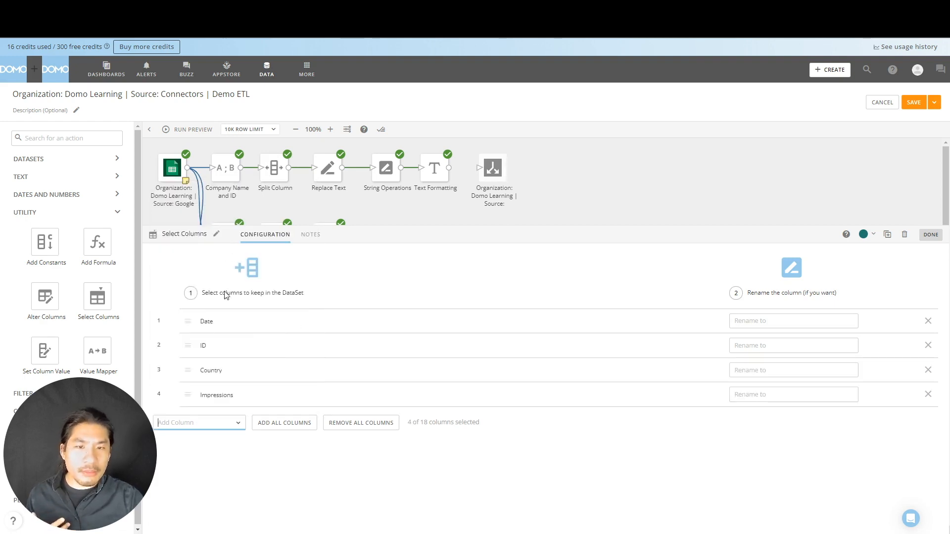
{"action": "left_click", "coordinate": [208, 423]}
{"action": "left_click", "coordinate": [251, 269]}
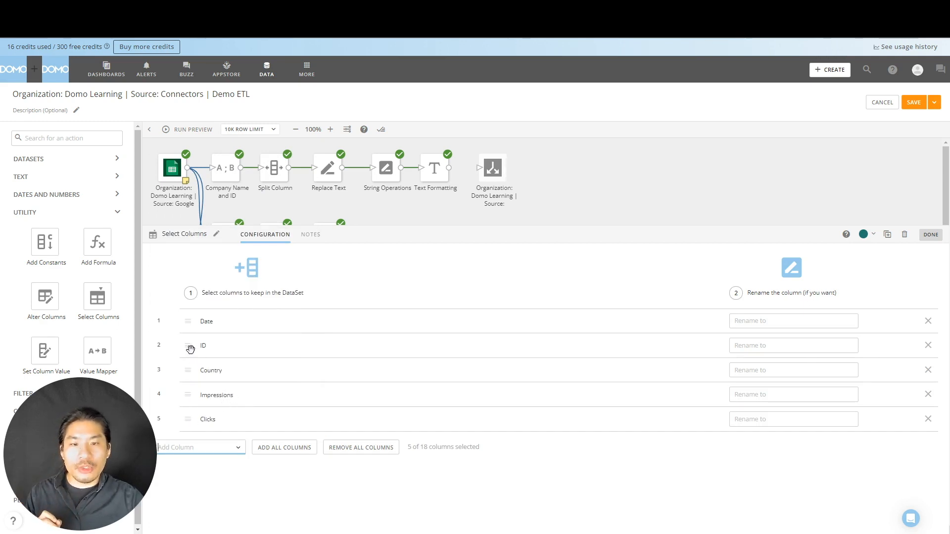
Move the ID column above Date and rename it to Rank
{"action": "left_click_drag", "start_coordinate": [186, 345], "coordinate": [186, 323]}
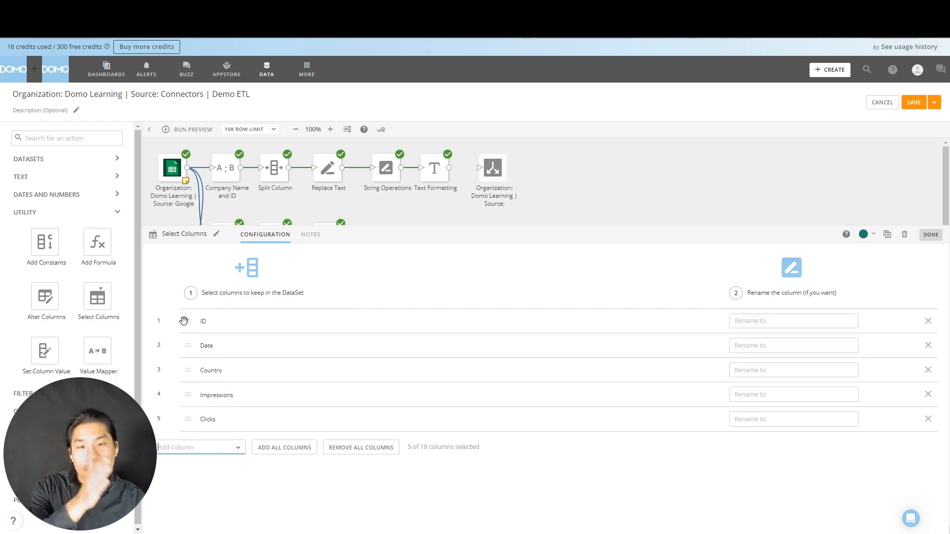
{"action": "left_click", "coordinate": [813, 320]}
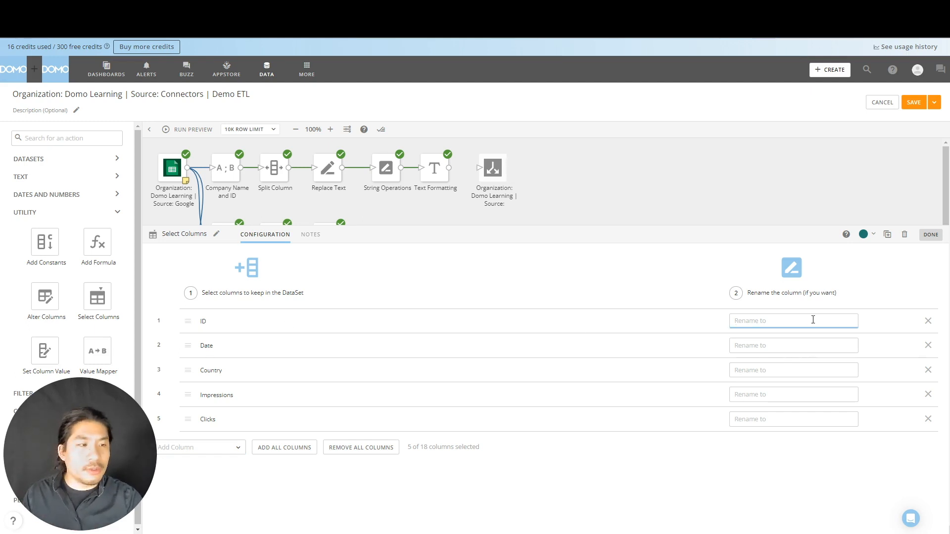
{"action": "type", "text": "Rank"}
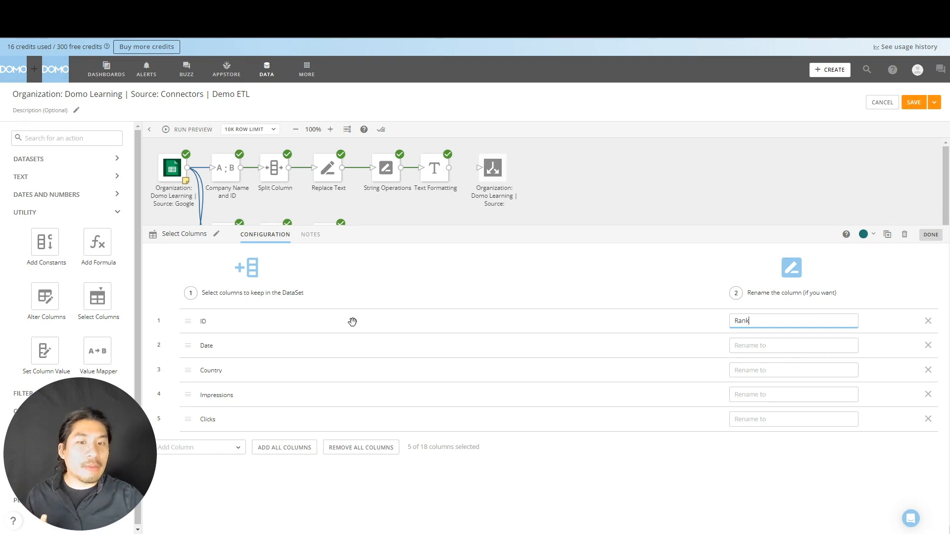
Add all the remaining columns to the Select Columns list
{"action": "left_click", "coordinate": [207, 451]}
{"action": "left_click", "coordinate": [261, 476]}
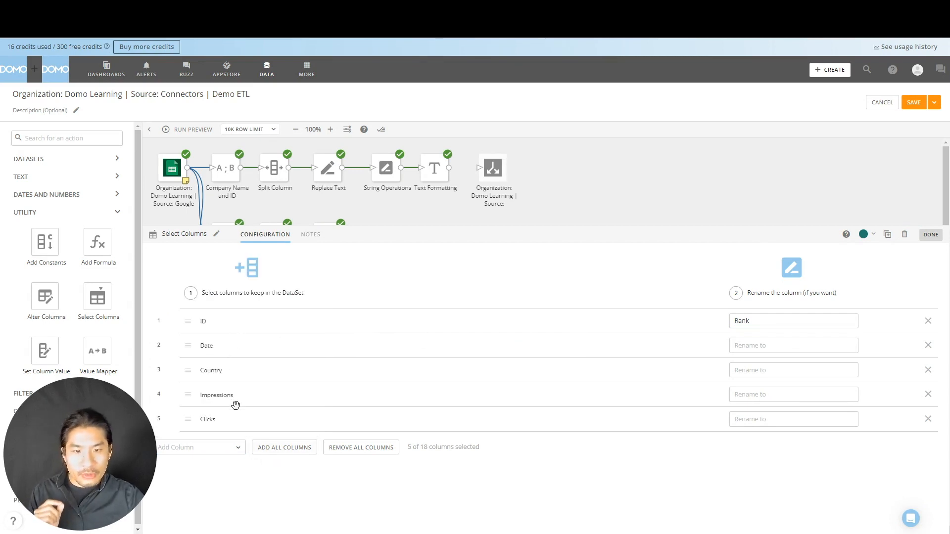
{"action": "left_click", "coordinate": [280, 448]}
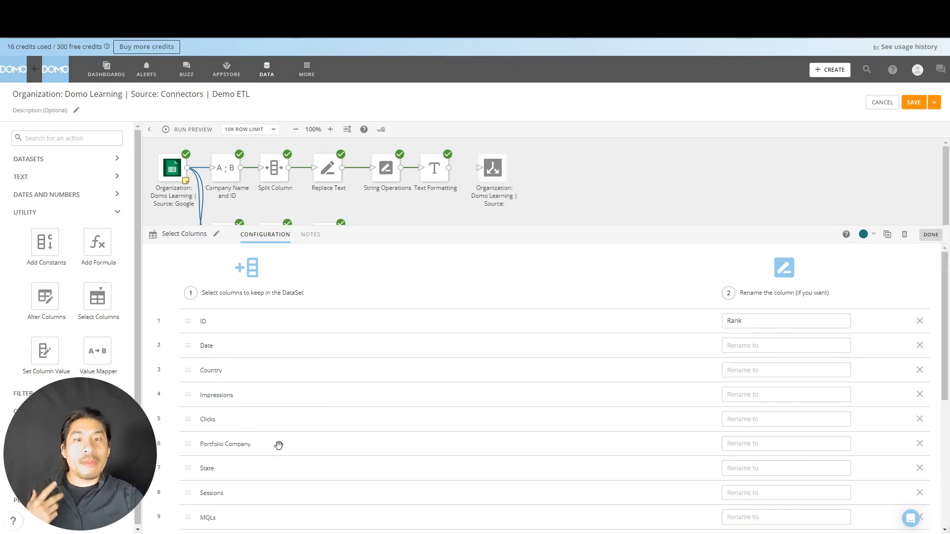
Remove the Value Mapper, Revenue, Closed Lost, SALs, Orders, Spend, Closed Wons, SQLs, MQLs, Sessions and Portfolio Company columns individually
{"action": "scroll", "coordinate": [279, 446], "scroll_direction": "down", "scroll_amount": 2}
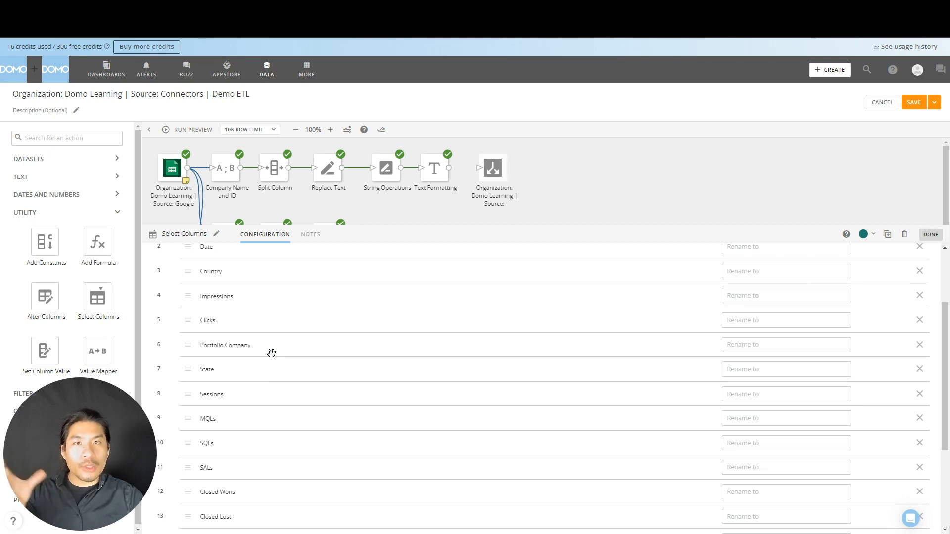
{"action": "scroll", "coordinate": [272, 353], "scroll_direction": "down", "scroll_amount": 3}
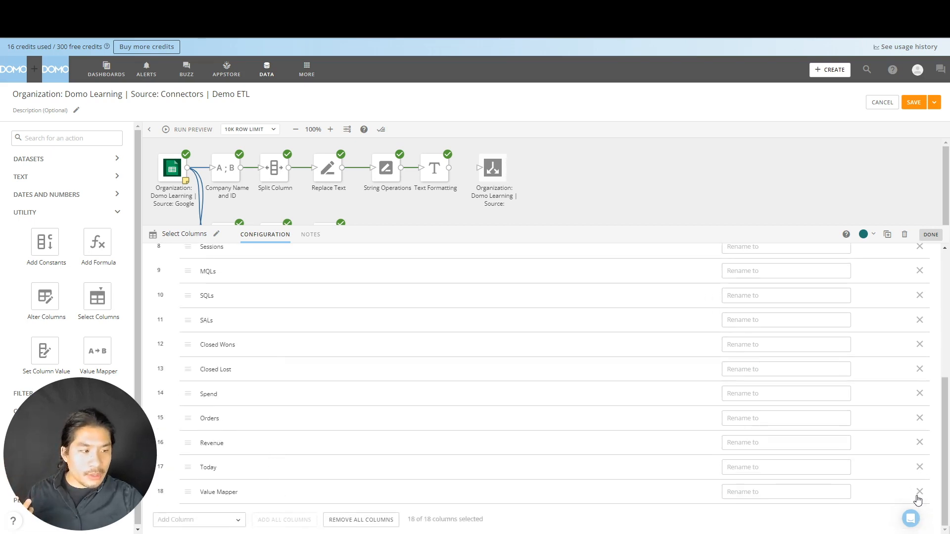
{"action": "left_click", "coordinate": [918, 492]}
{"action": "left_click", "coordinate": [919, 468]}
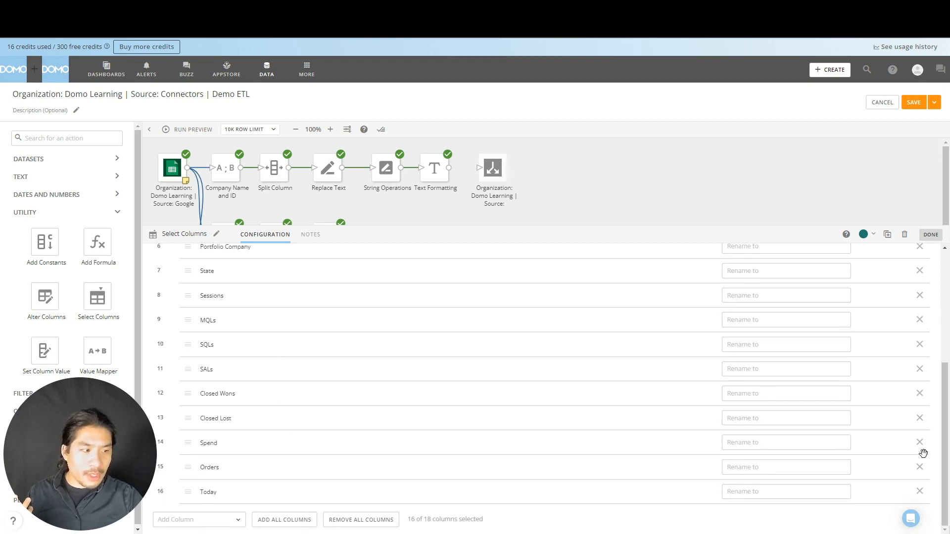
{"action": "left_click", "coordinate": [919, 419]}
{"action": "left_click", "coordinate": [919, 394]}
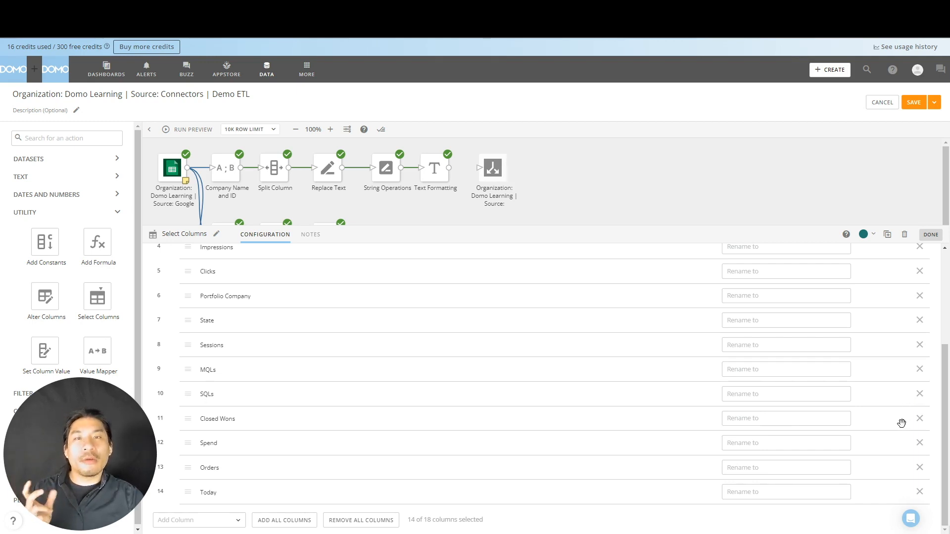
{"action": "left_click", "coordinate": [921, 468]}
{"action": "left_click", "coordinate": [923, 469]}
{"action": "left_click", "coordinate": [921, 468]}
{"action": "left_click", "coordinate": [921, 468]}
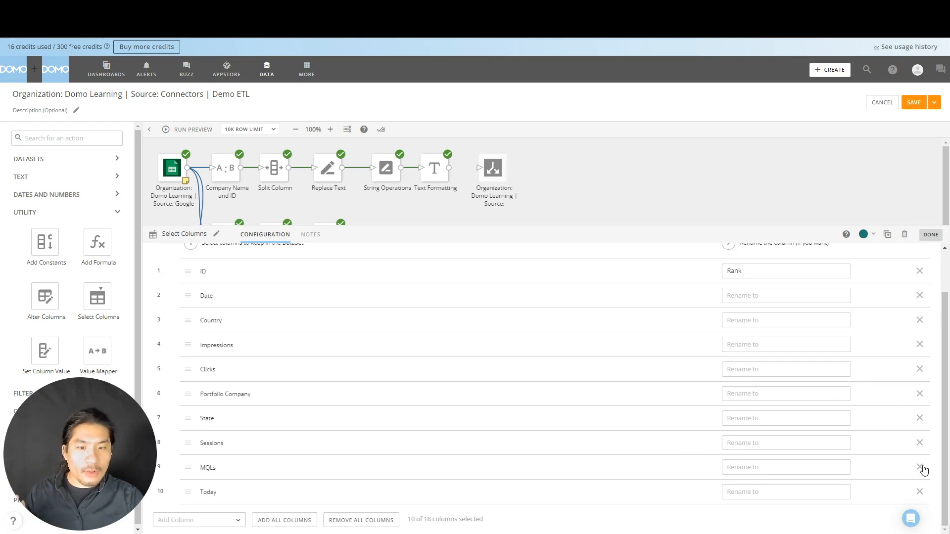
{"action": "left_click", "coordinate": [921, 468]}
{"action": "left_click", "coordinate": [921, 468]}
{"action": "left_click", "coordinate": [921, 447]}
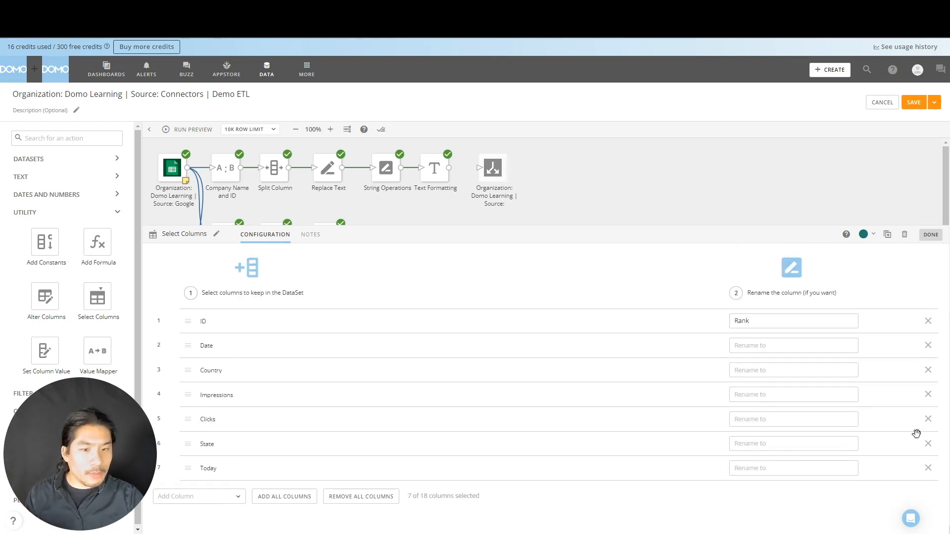
Clear the whole column selection and add all columns back in their original order
{"action": "left_click", "coordinate": [351, 497]}
{"action": "left_click", "coordinate": [285, 325]}
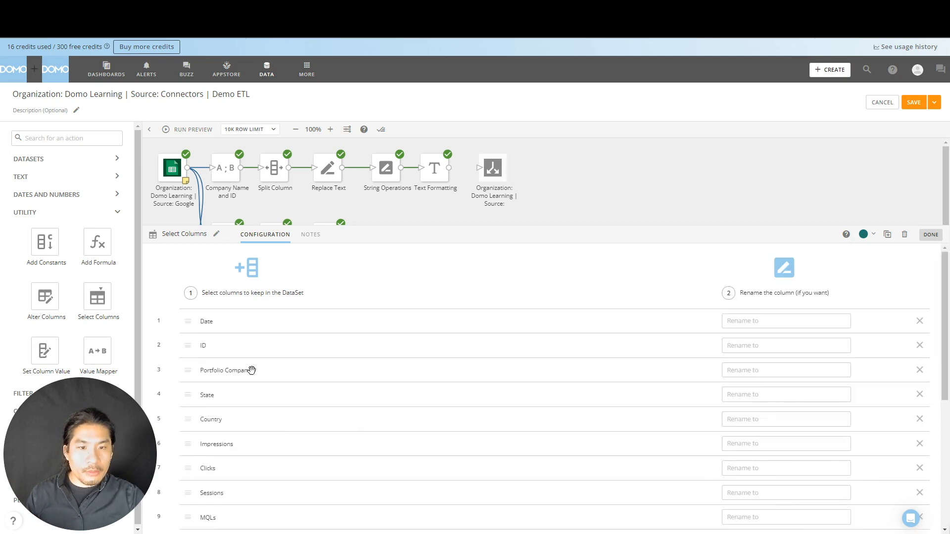
{"action": "scroll", "coordinate": [859, 417], "scroll_direction": "down", "scroll_amount": 3}
{"action": "scroll", "coordinate": [789, 307], "scroll_direction": "up", "scroll_amount": 3}
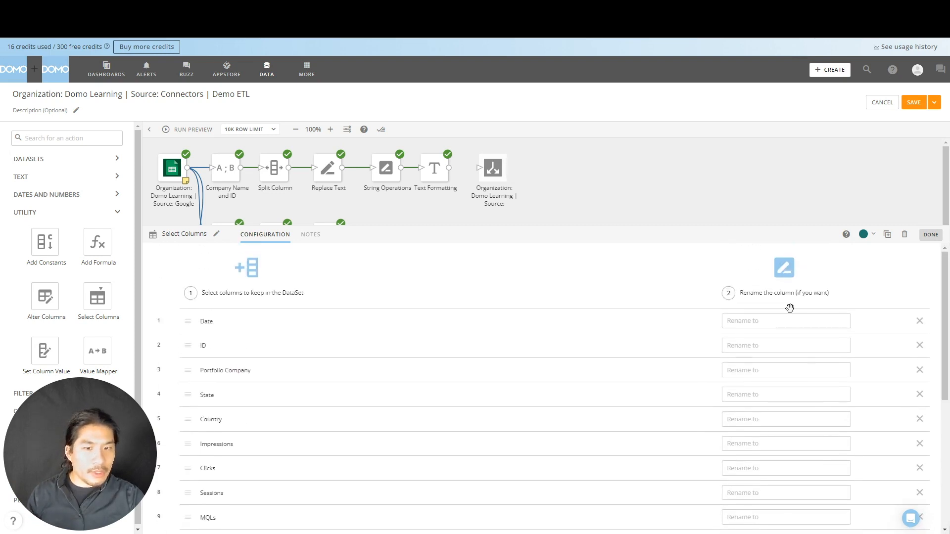
Rename the ID column to Rank and place it first, above Date
{"action": "left_click", "coordinate": [784, 349]}
{"action": "type", "text": "Rank"}
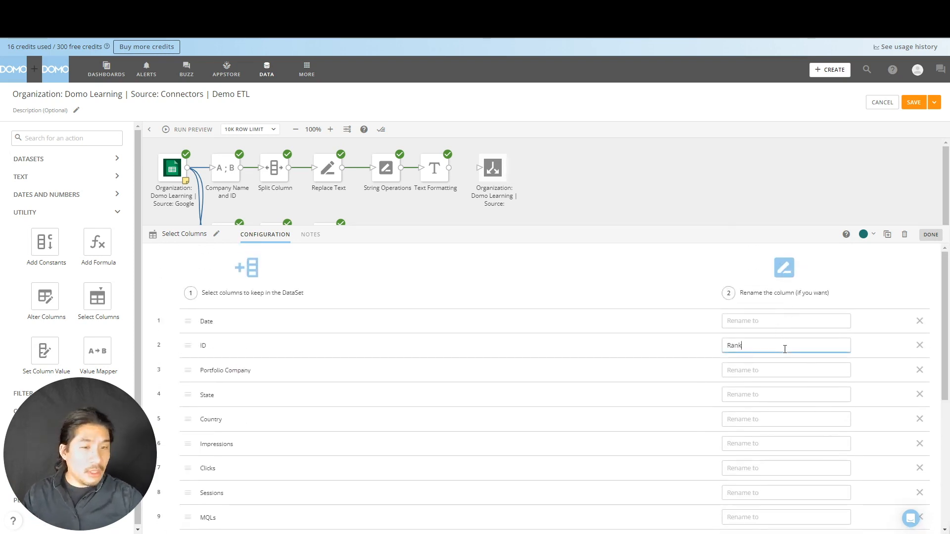
{"action": "left_click_drag", "start_coordinate": [187, 346], "coordinate": [187, 322]}
Remove the Revenue, Orders, Spend, Closed Lost, Closed Wons, SALs, SQLs, MQLs and Sessions columns and finish the Select Columns configuration
{"action": "scroll", "coordinate": [911, 477], "scroll_direction": "down", "scroll_amount": 5}
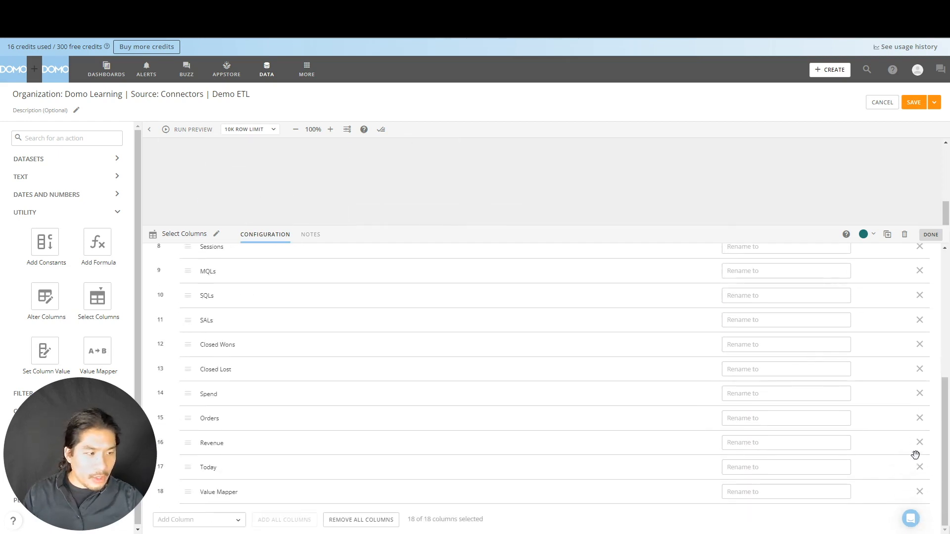
{"action": "left_click", "coordinate": [920, 444]}
{"action": "left_click", "coordinate": [920, 445]}
{"action": "left_click", "coordinate": [920, 444]}
{"action": "left_click", "coordinate": [920, 444]}
{"action": "left_click", "coordinate": [920, 444]}
{"action": "left_click", "coordinate": [920, 444]}
{"action": "left_click", "coordinate": [920, 444]}
{"action": "left_click", "coordinate": [920, 444]}
{"action": "left_click", "coordinate": [920, 445]}
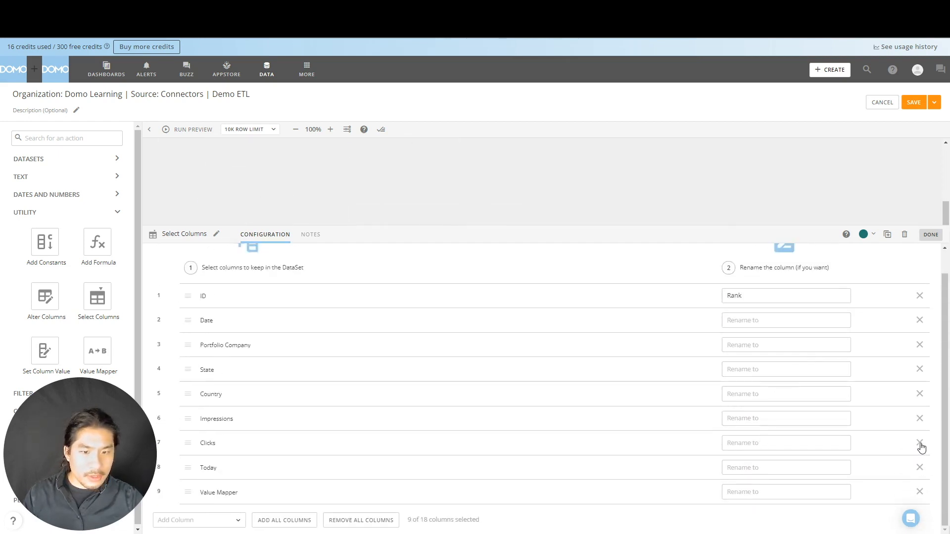
{"action": "left_click", "coordinate": [921, 445]}
{"action": "left_click", "coordinate": [920, 444]}
{"action": "left_click", "coordinate": [931, 235]}
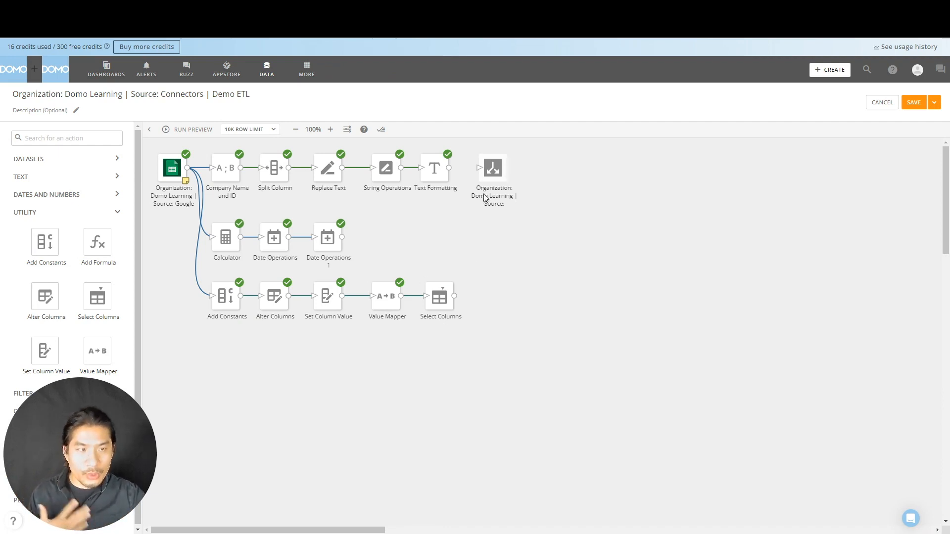
Move the output dataset to the end of the third branch and connect it after Select Columns
{"action": "mouse_move", "coordinate": [491, 179]}
{"action": "left_mouse_down"}
{"action": "mouse_move", "coordinate": [642, 177]}
{"action": "mouse_move", "coordinate": [482, 316]}
{"action": "mouse_move", "coordinate": [496, 305]}
{"action": "mouse_move", "coordinate": [483, 300]}
{"action": "left_mouse_up"}
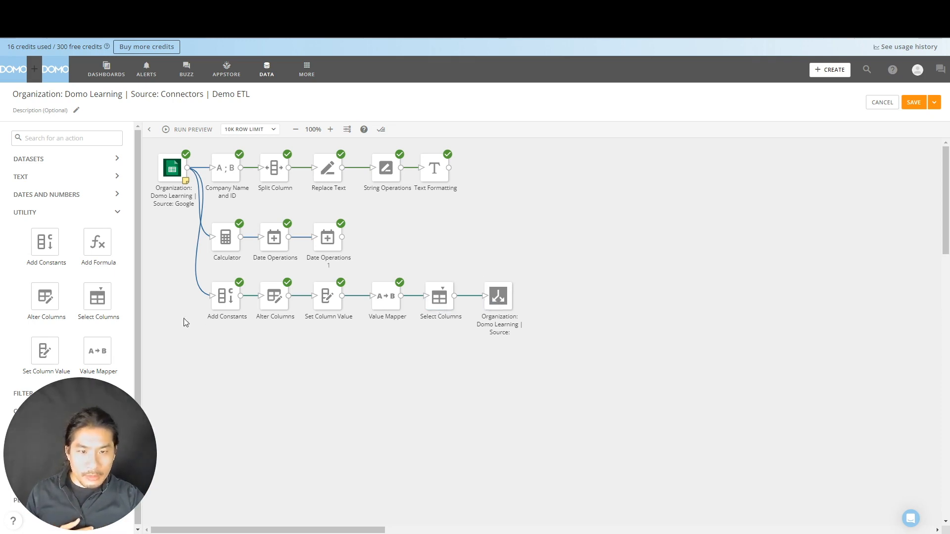
Disconnect the Google source from Add Constants and insert a second Select Columns action before it, shifting the branch to make room
{"action": "left_click", "coordinate": [198, 288]}
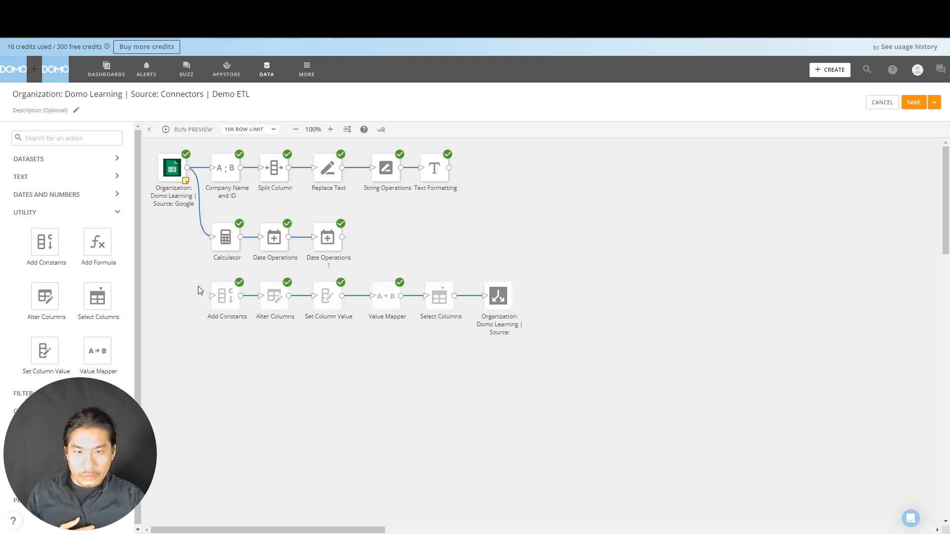
{"action": "left_click_drag", "start_coordinate": [103, 291], "coordinate": [189, 294]}
{"action": "left_click", "coordinate": [178, 210]}
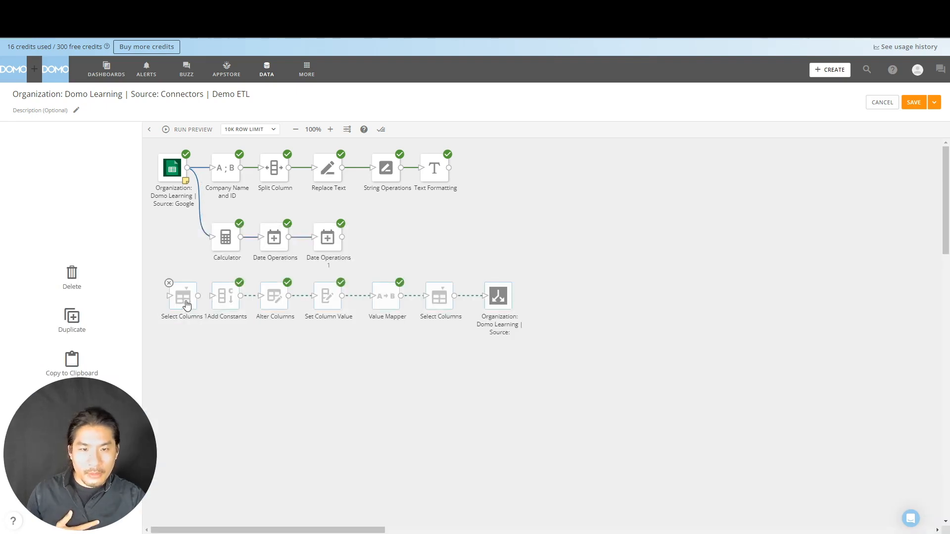
{"action": "left_click_drag", "start_coordinate": [186, 301], "coordinate": [233, 298]}
{"action": "left_click", "coordinate": [399, 202]}
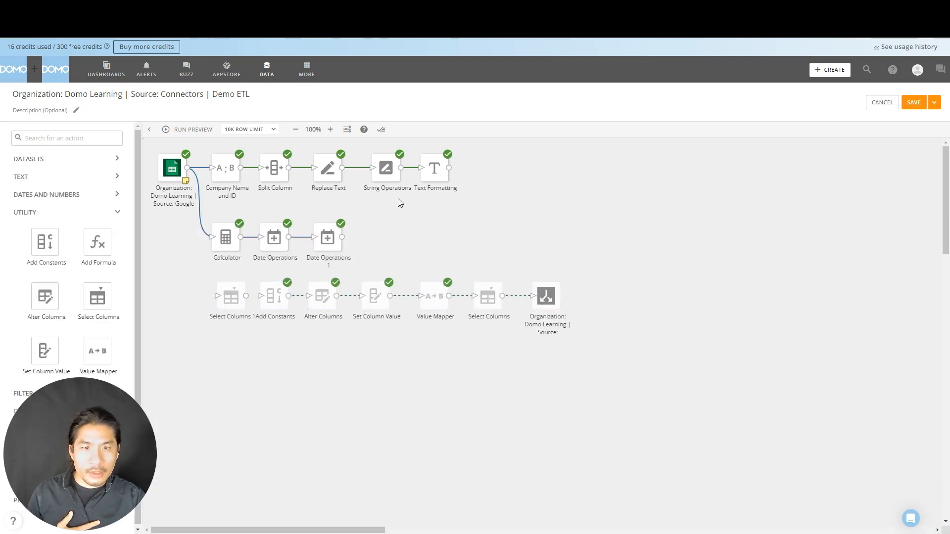
Connect the Google source dataset to the new Select Columns action and add all columns to it
{"action": "left_click_drag", "start_coordinate": [188, 169], "coordinate": [224, 303]}
{"action": "left_click", "coordinate": [279, 325]}
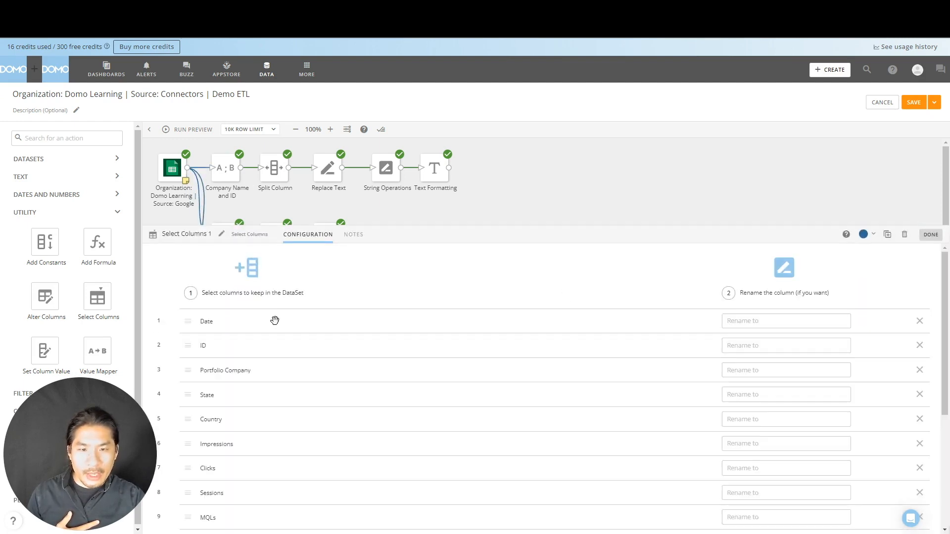
Rename the ID column to Rank in the second Select Columns action and close its configuration
{"action": "left_click", "coordinate": [763, 345]}
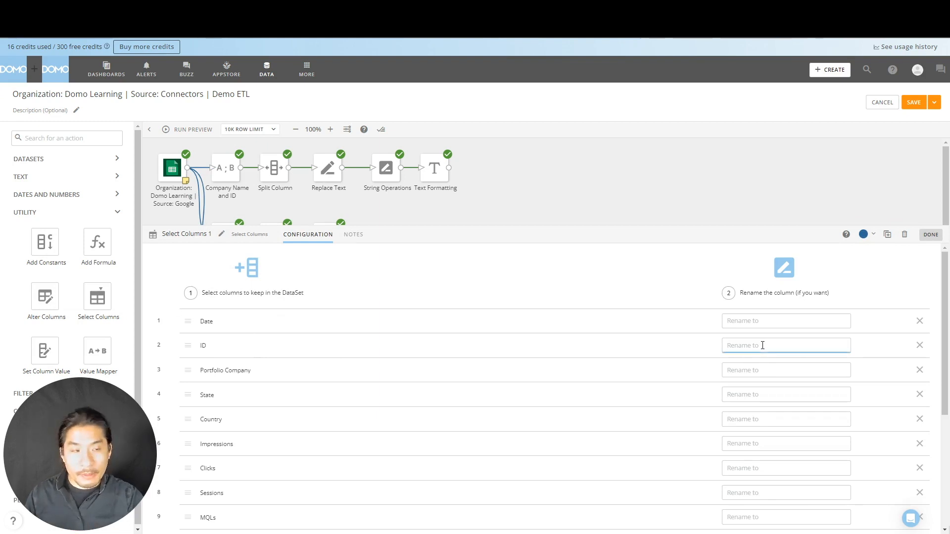
{"action": "type", "text": "Rank"}
{"action": "left_click", "coordinate": [723, 180]}
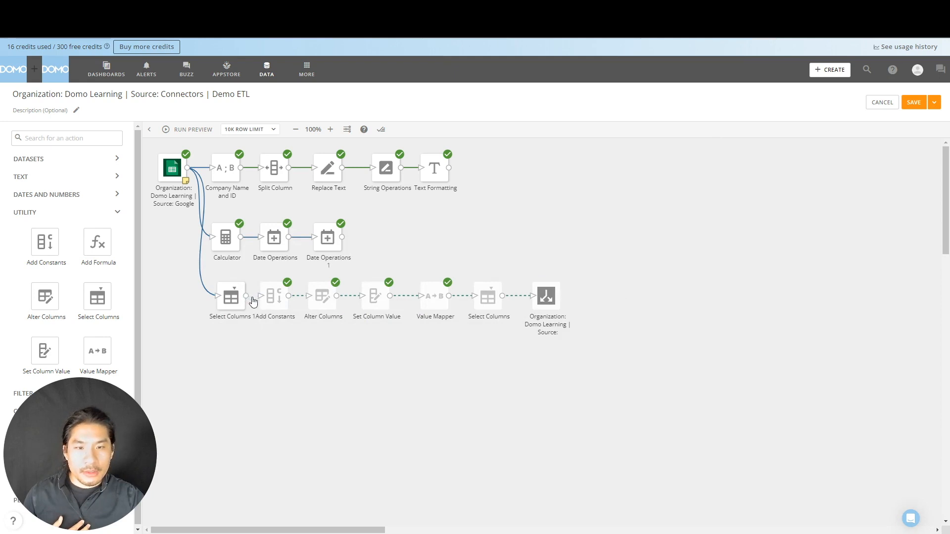
Connect the second Select Columns action to Add Constants and inspect the columns configured in Set Column Value
{"action": "left_click", "coordinate": [375, 297]}
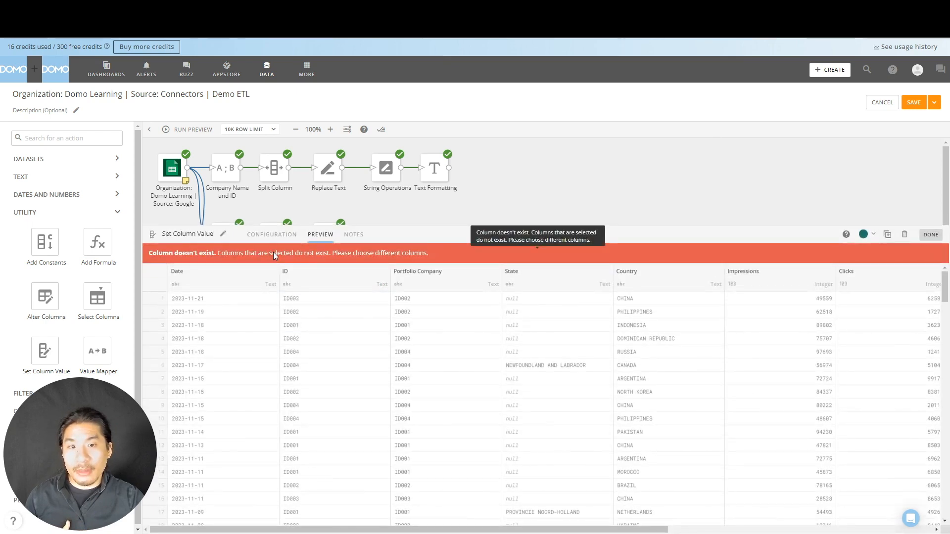
{"action": "left_click", "coordinate": [279, 236]}
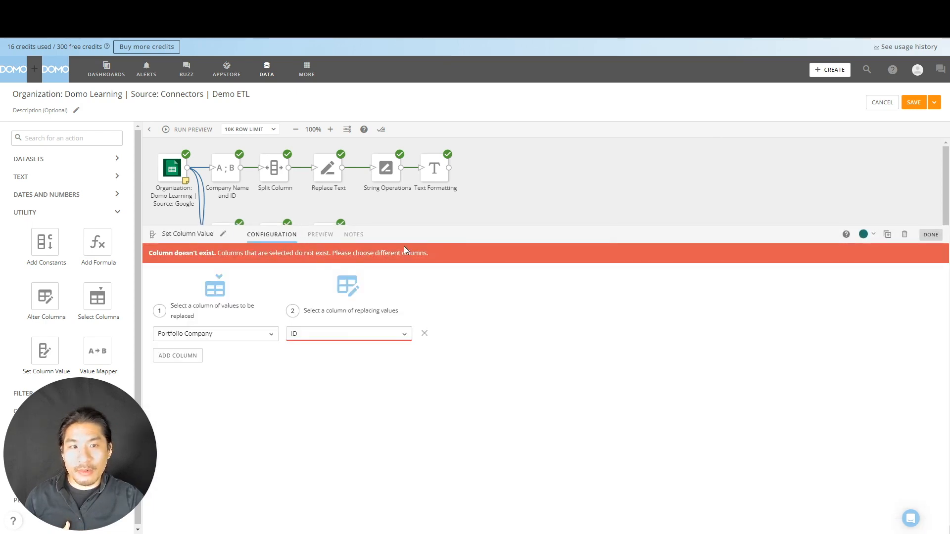
{"action": "left_click", "coordinate": [577, 187]}
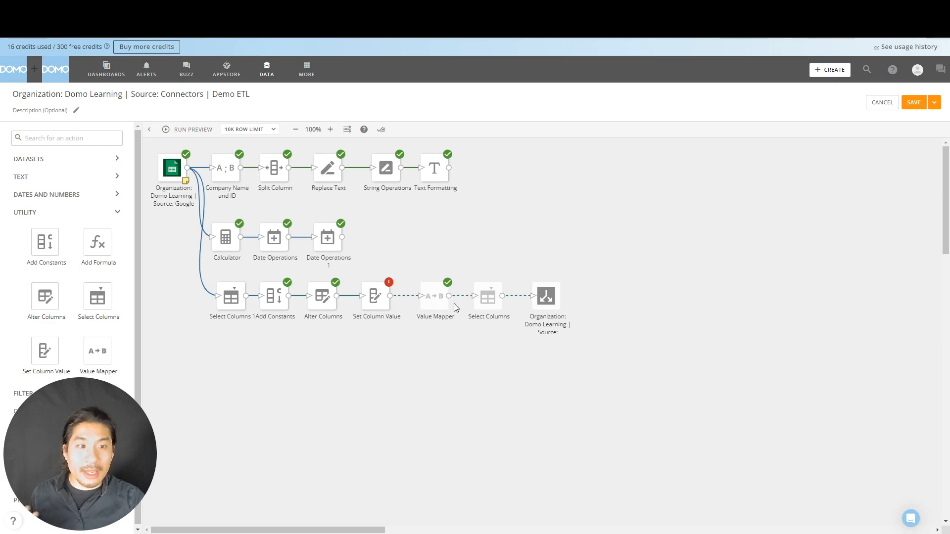
Delete the second Select Columns action, linking the Google source directly to Add Constants, and review the remaining Select Columns configuration
{"action": "left_click", "coordinate": [213, 280]}
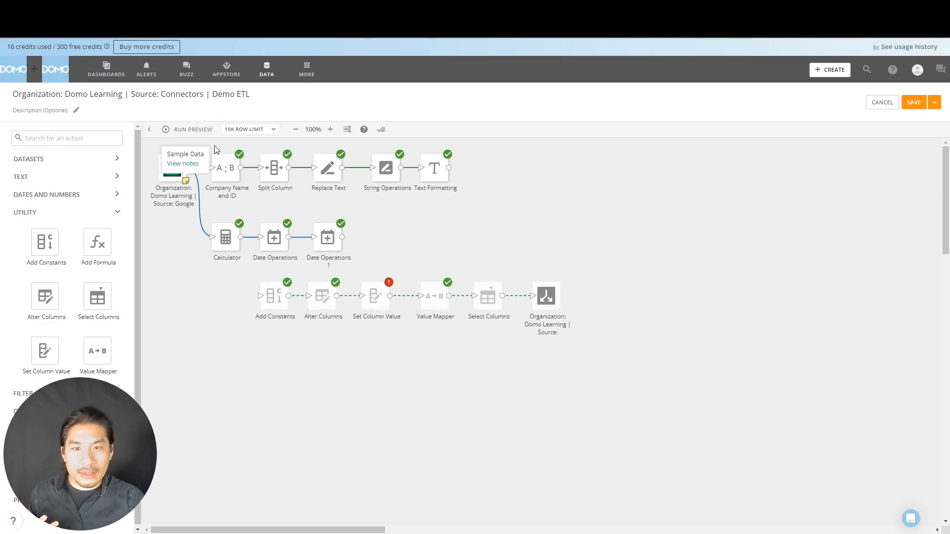
{"action": "left_click", "coordinate": [488, 296]}
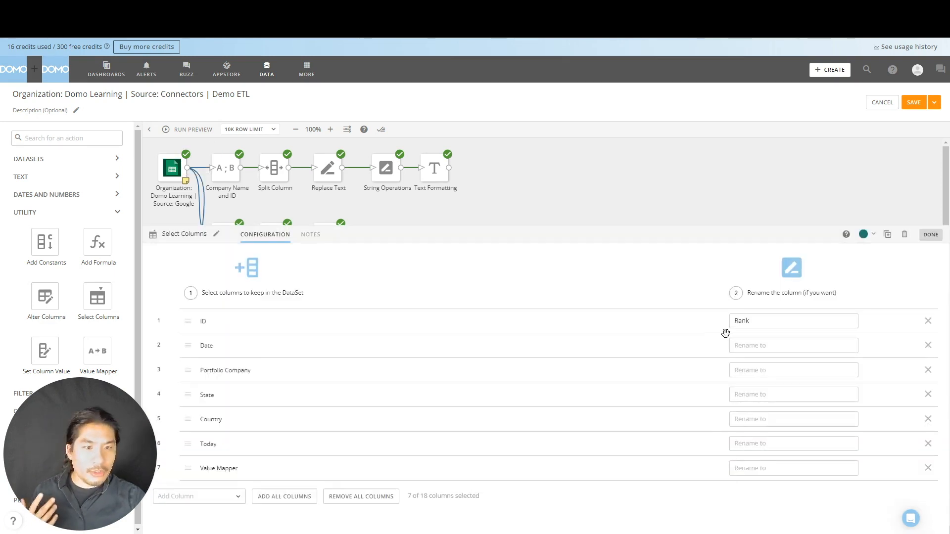
{"action": "left_click", "coordinate": [769, 205]}
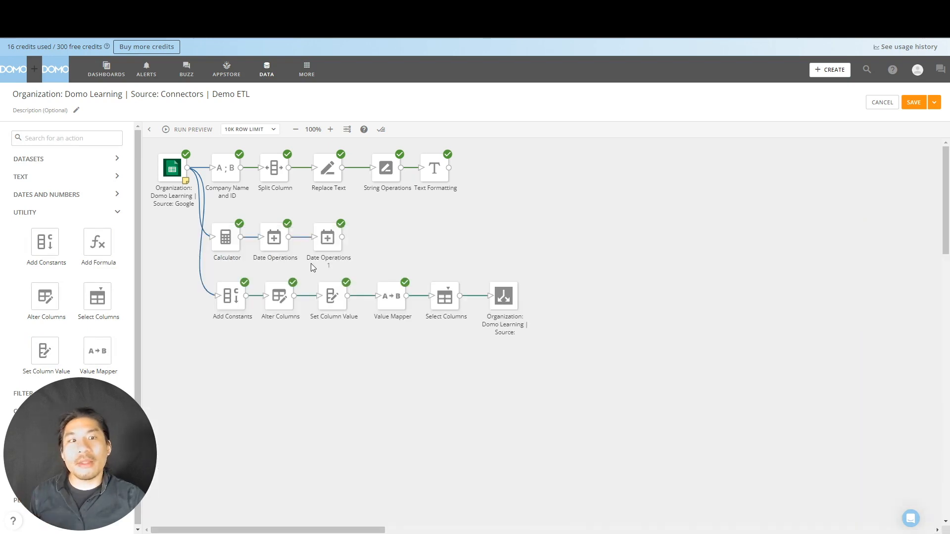